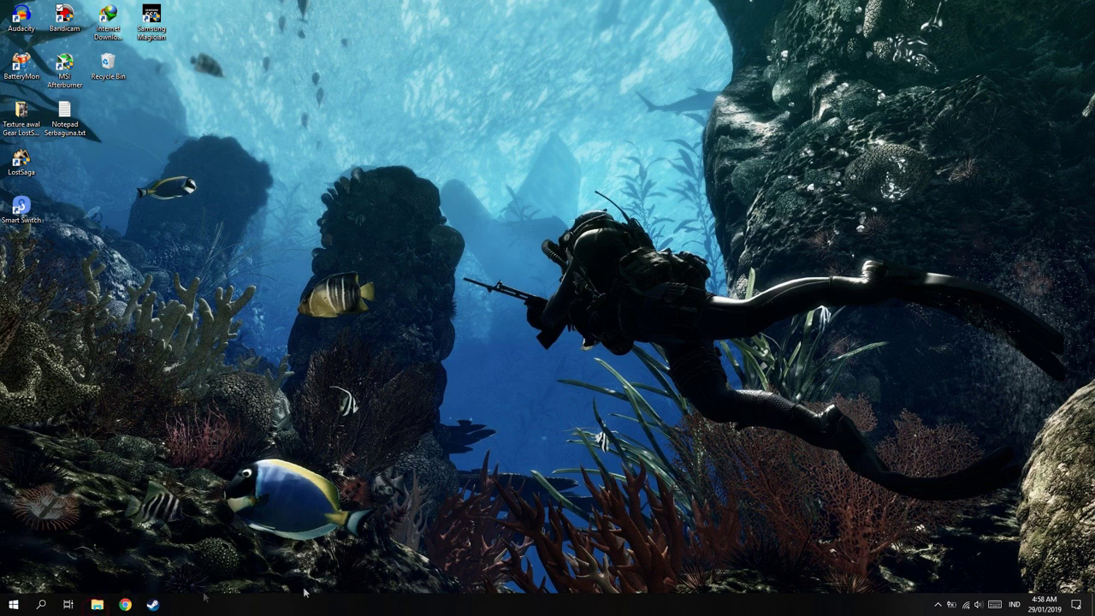
# - Open File Explorer in a restored, non-maximized window and show the drives under This PC
pyautogui.click(96, 604)
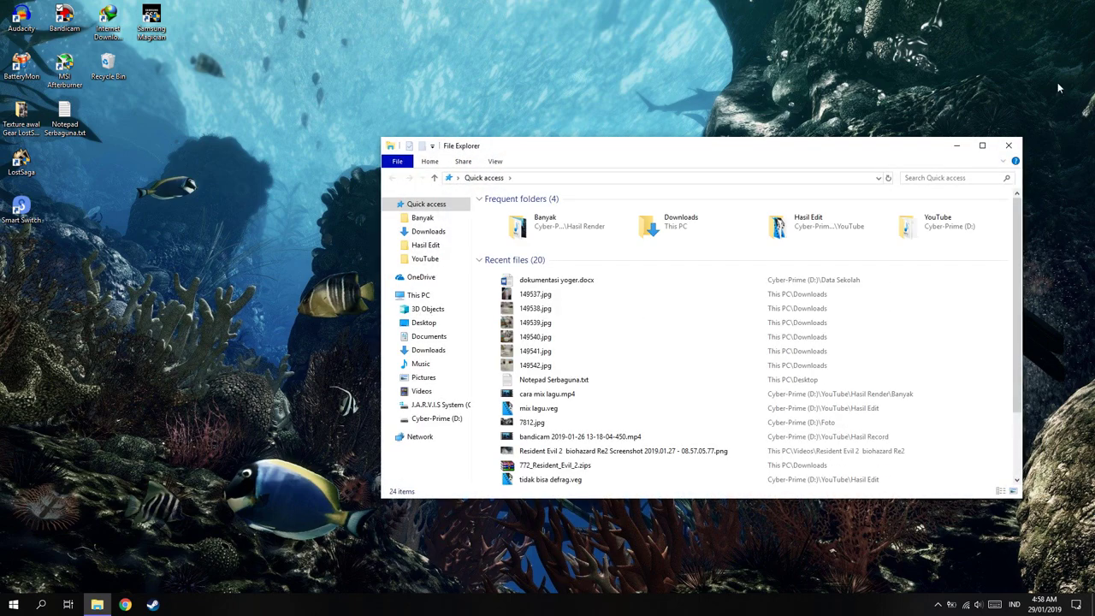
pyautogui.click(982, 146)
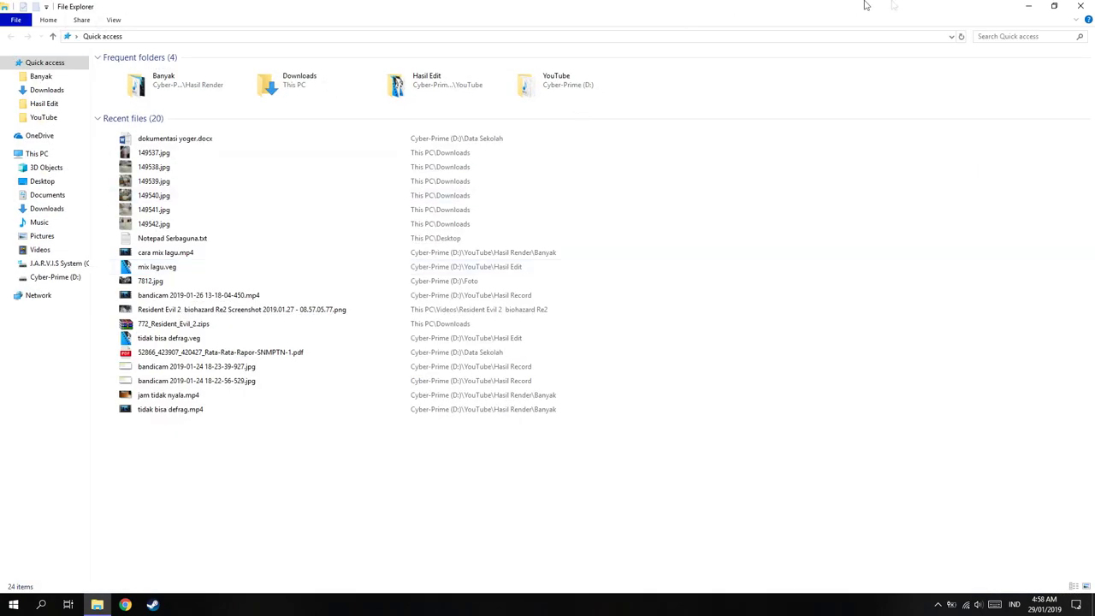
pyautogui.click(1054, 6)
pyautogui.moveTo(470, 136); pyautogui.dragTo(587, 122)
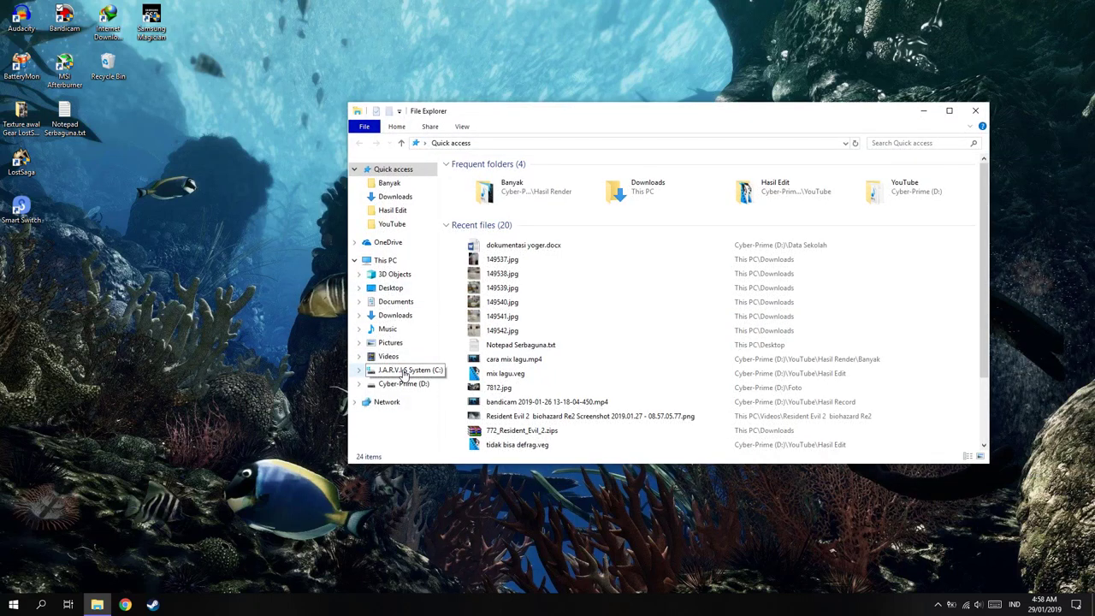
pyautogui.click(387, 260)
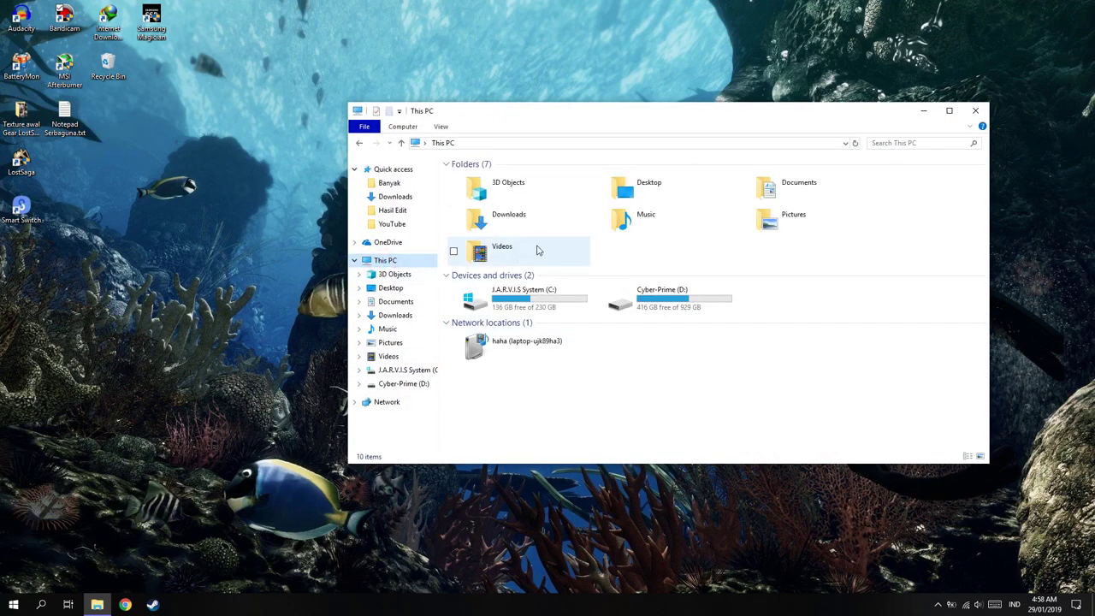
# - Start Disk Cleanup for the J.A.R.V.I.S System (C:) drive and extend the scan to system files
pyautogui.click(442, 127)
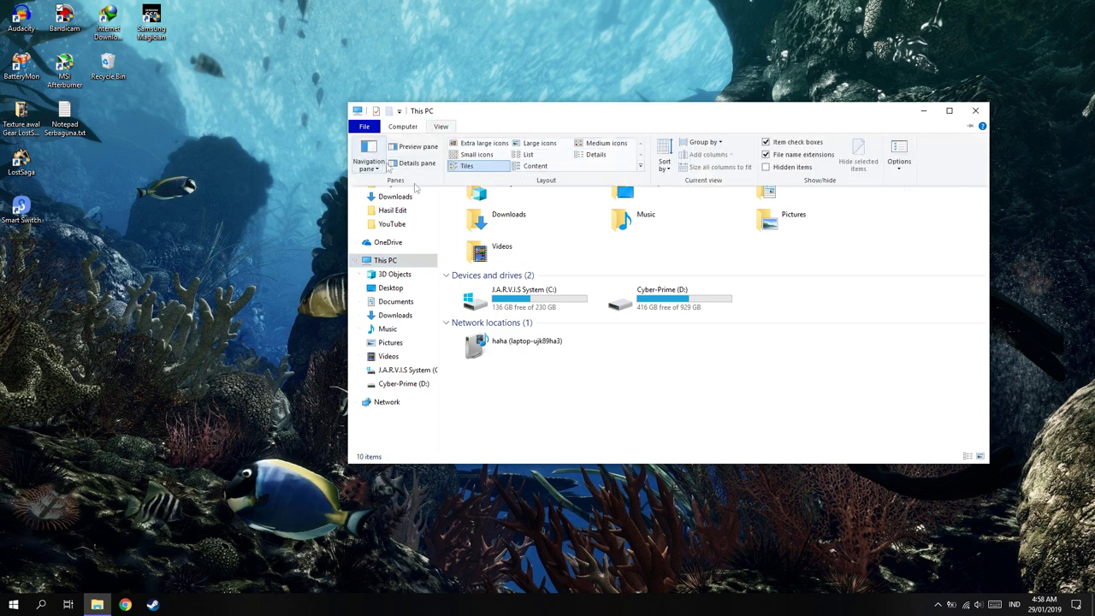
pyautogui.click(542, 306)
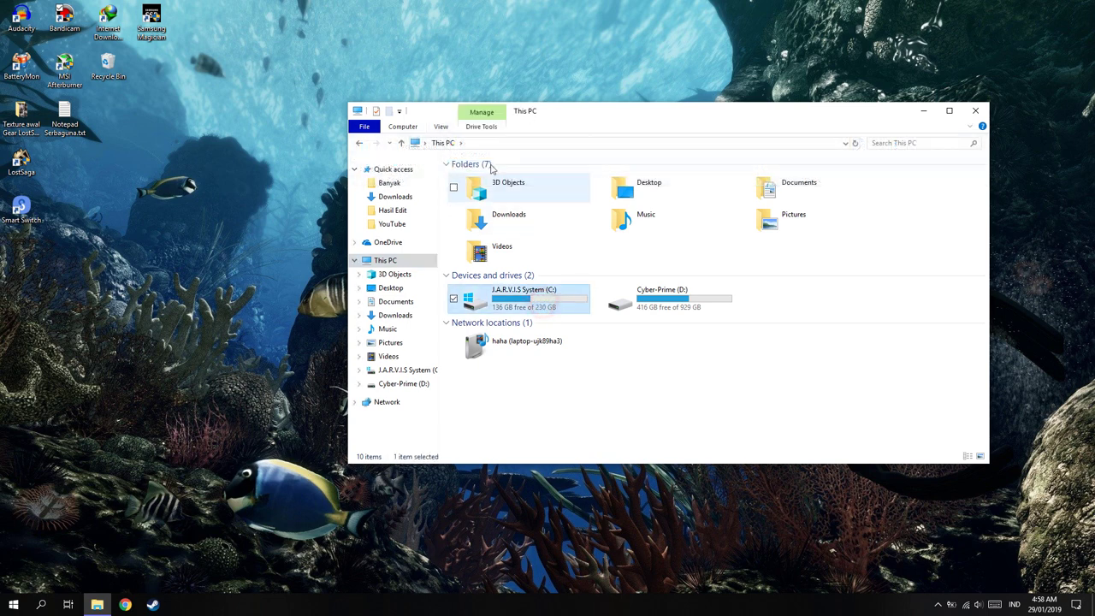
pyautogui.click(479, 127)
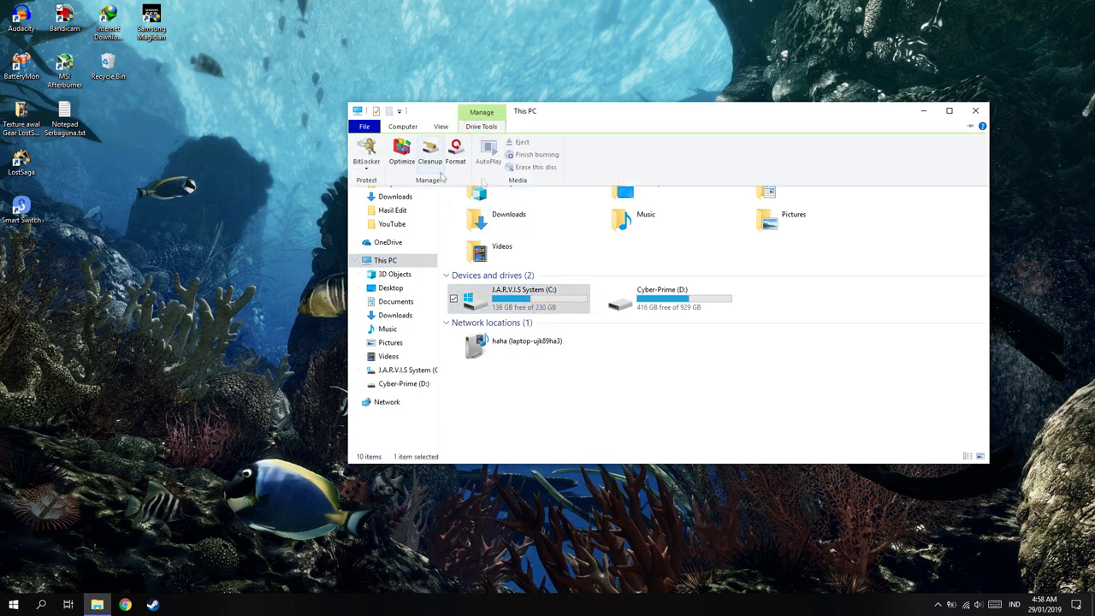
pyautogui.click(430, 153)
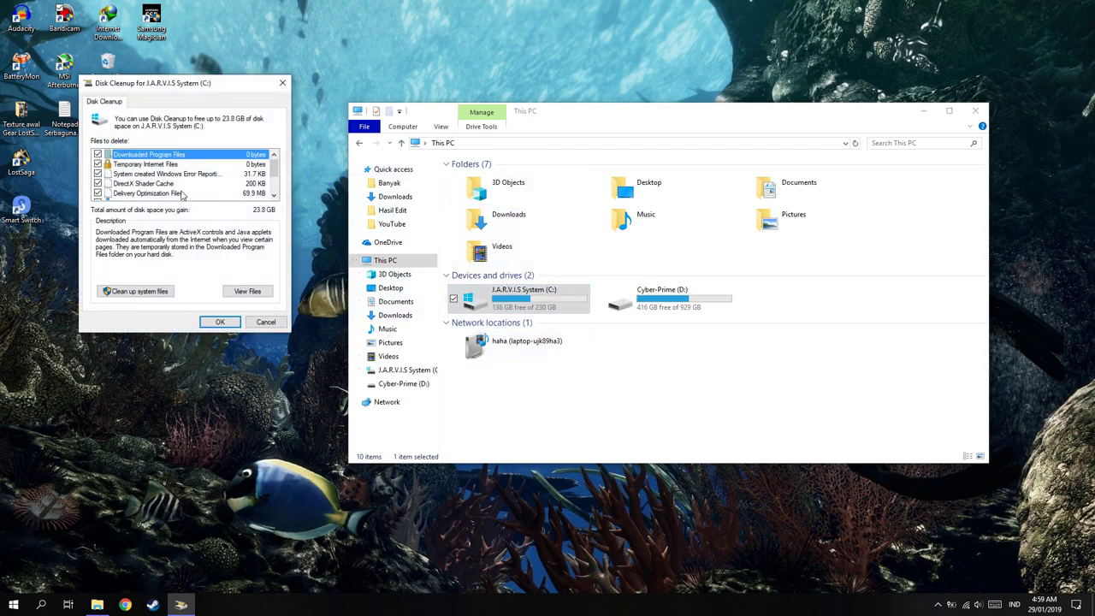
pyautogui.scroll(-2, 181, 195)
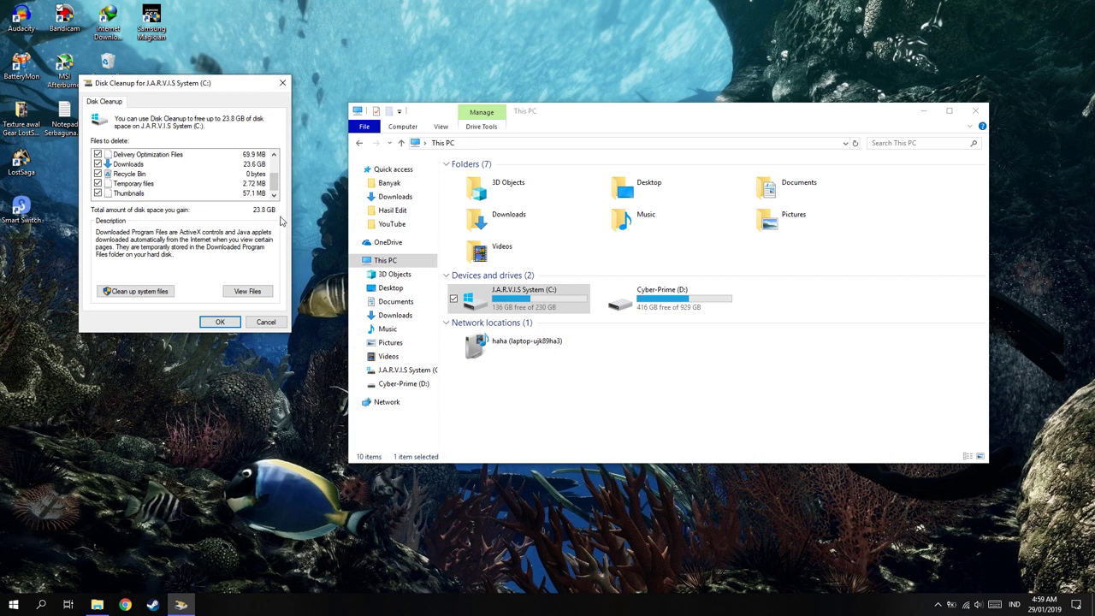
pyautogui.click(131, 292)
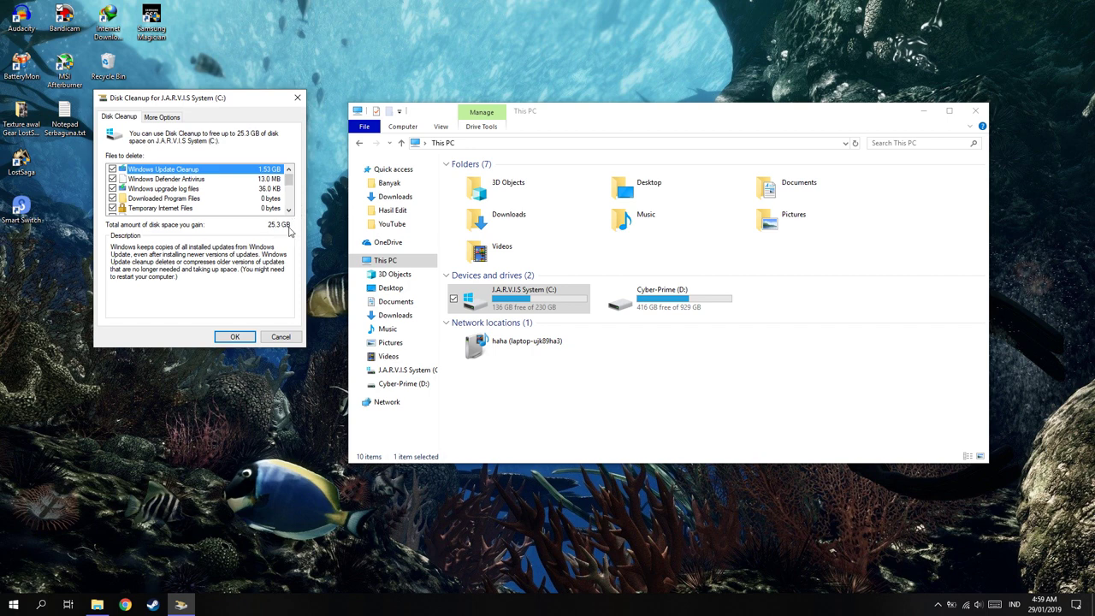
# - Review the checked cleanup categories, including Windows Update Cleanup, Downloads and Thumbnails, and permanently delete their files from drive C
pyautogui.scroll(-1, 285, 206)
pyautogui.scroll(-1, 284, 206)
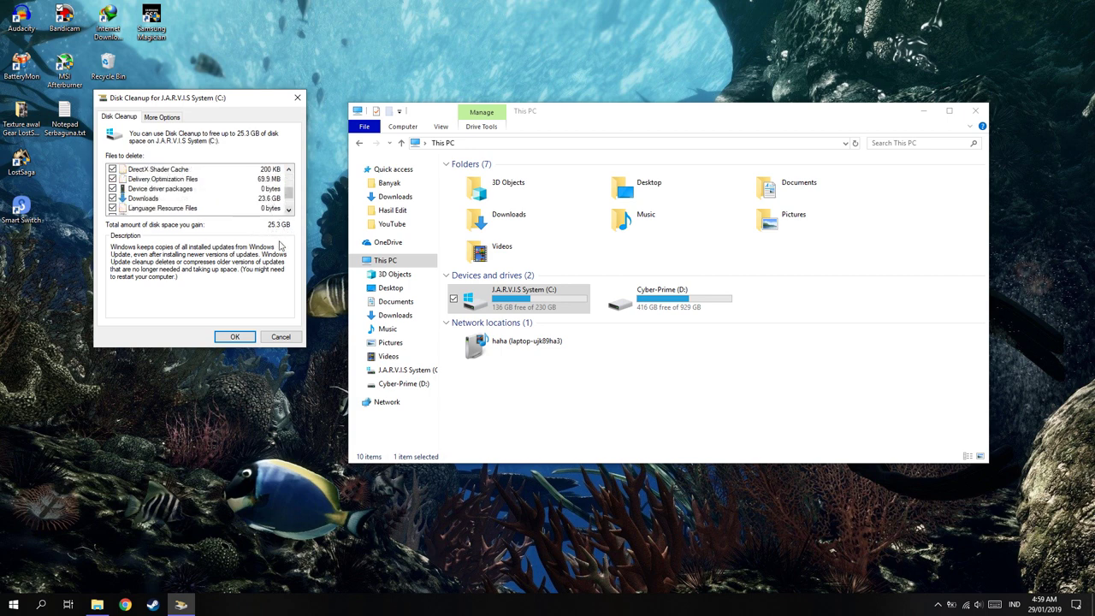
pyautogui.scroll(2, 259, 210)
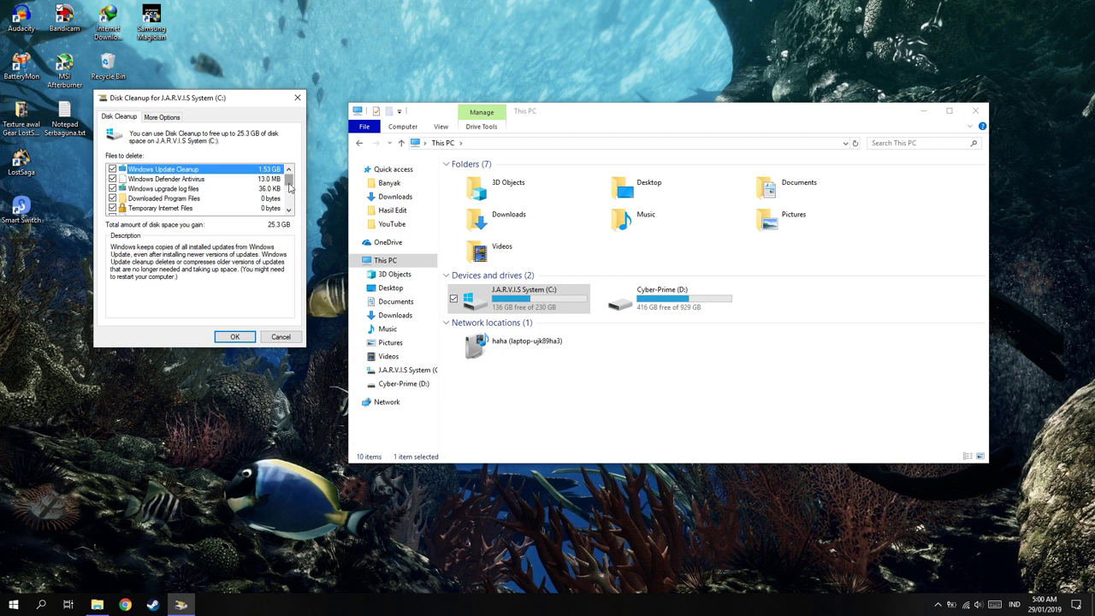
pyautogui.moveTo(289, 187)
pyautogui.mouseDown()
pyautogui.moveTo(289, 210)
pyautogui.moveTo(289, 175)
pyautogui.mouseUp()
pyautogui.moveTo(292, 190); pyautogui.dragTo(293, 206)
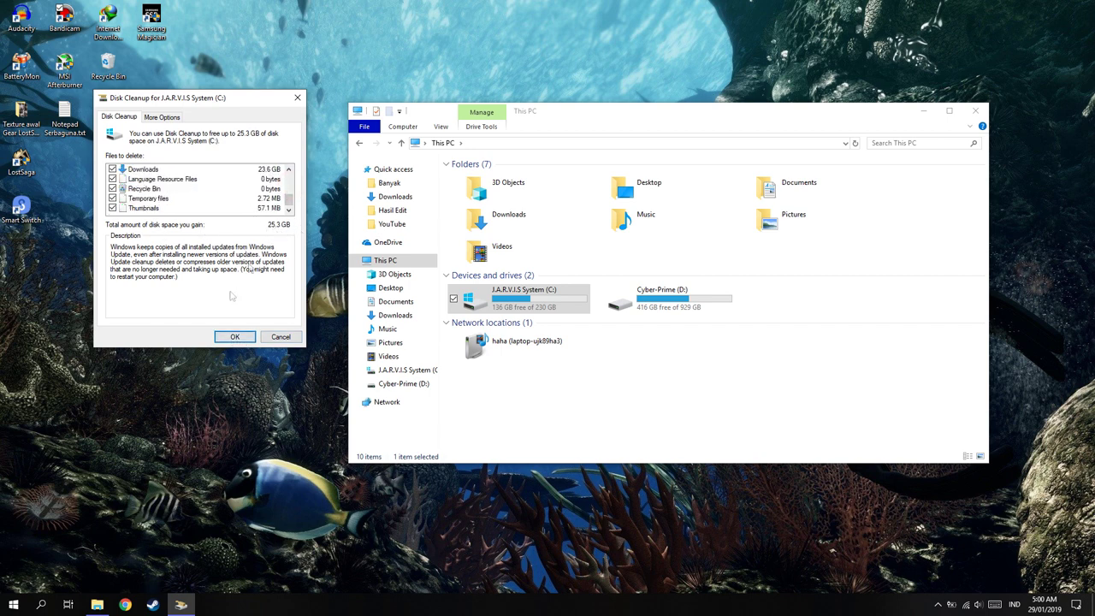
pyautogui.moveTo(288, 204); pyautogui.dragTo(278, 325)
pyautogui.click(234, 336)
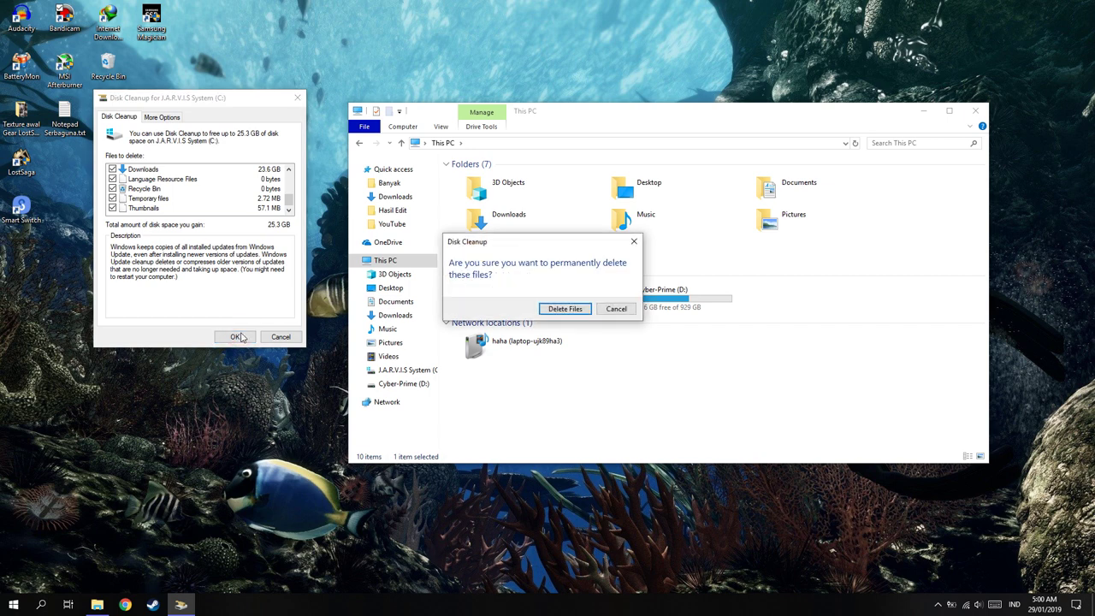
pyautogui.click(564, 315)
pyautogui.click(565, 310)
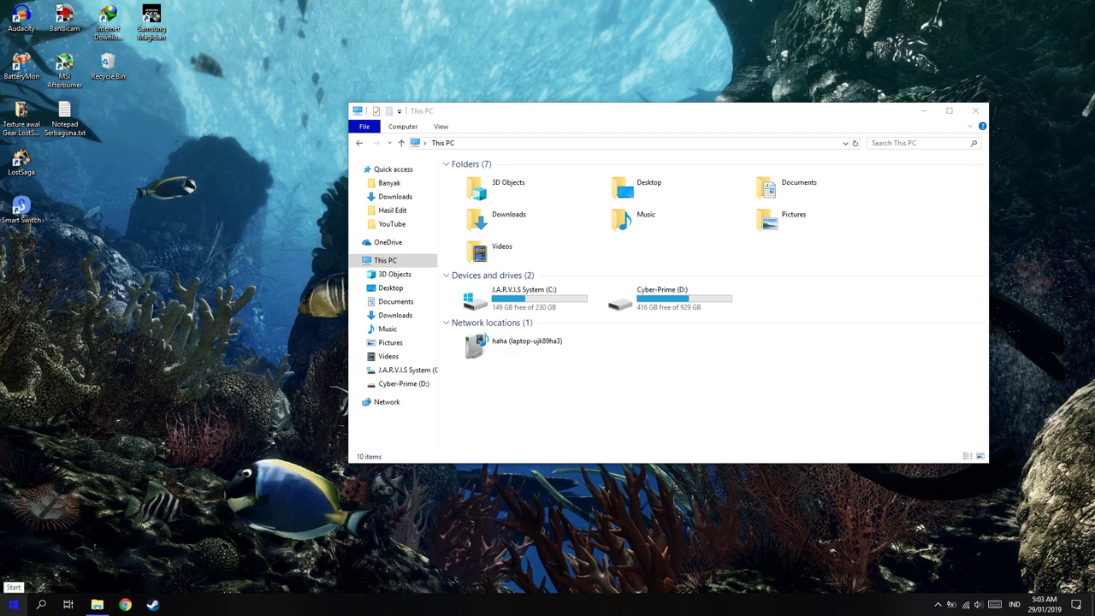
# - Switch to Windows Settings and open the storage usage breakdown of This PC (C:) in the system storage settings
pyautogui.click(14, 604)
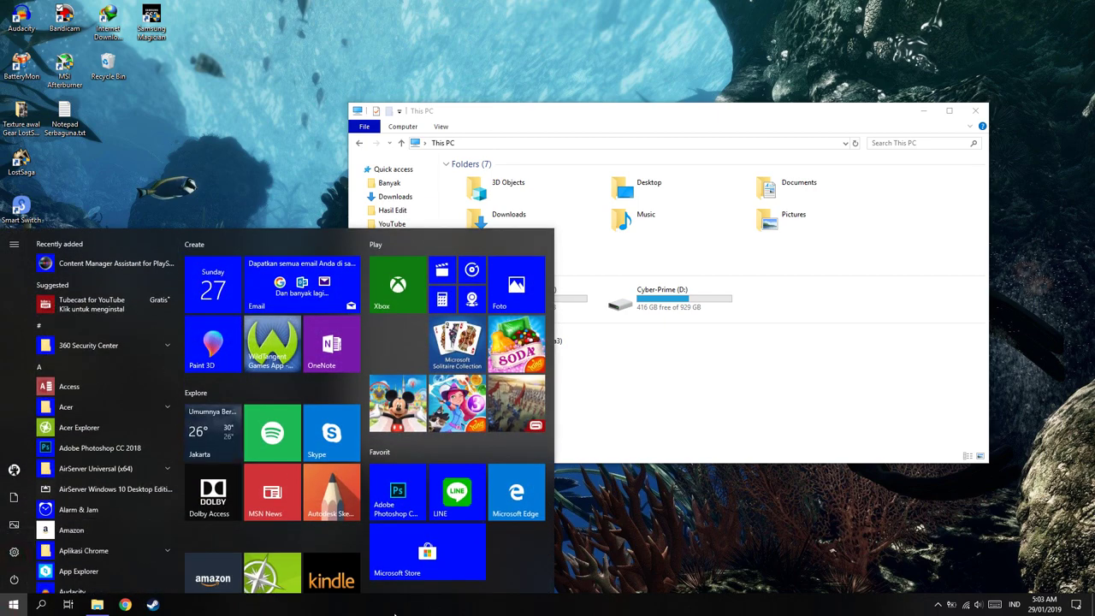
pyautogui.click(14, 566)
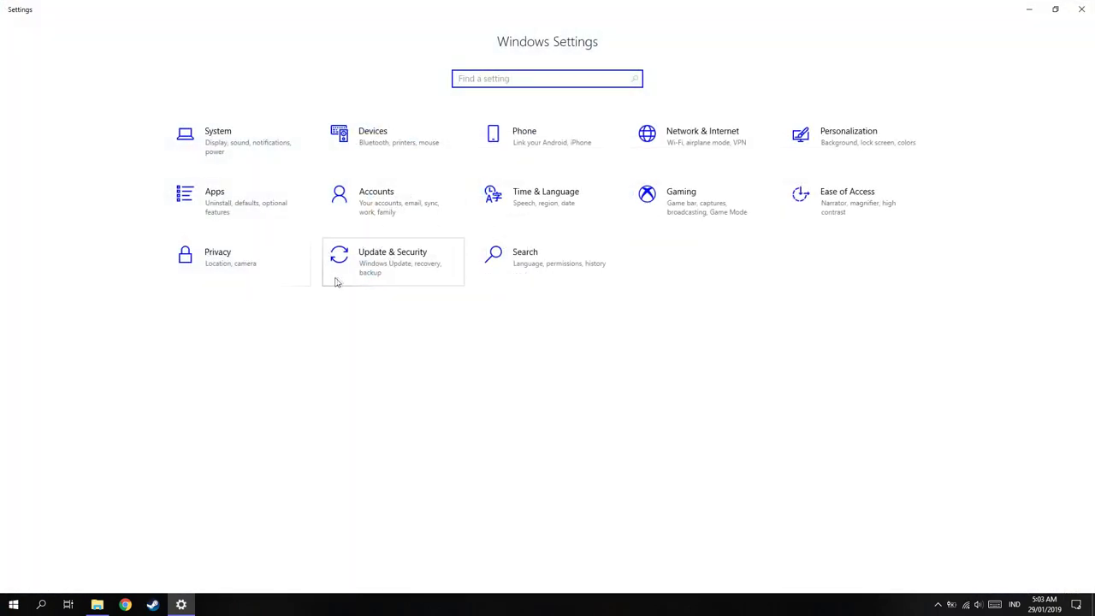
pyautogui.click(381, 269)
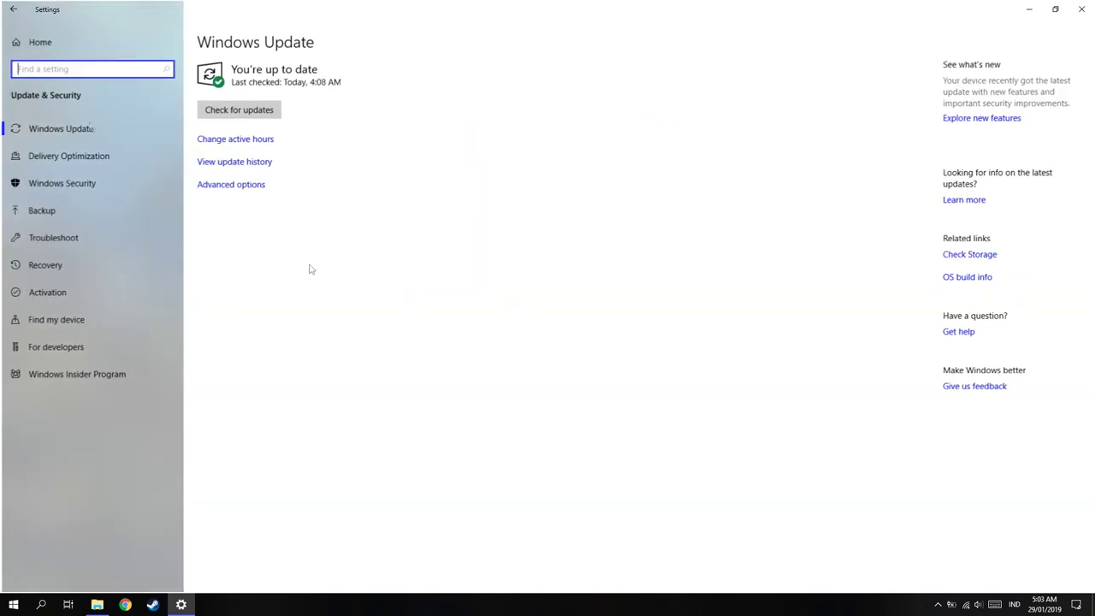
pyautogui.click(12, 10)
pyautogui.click(299, 139)
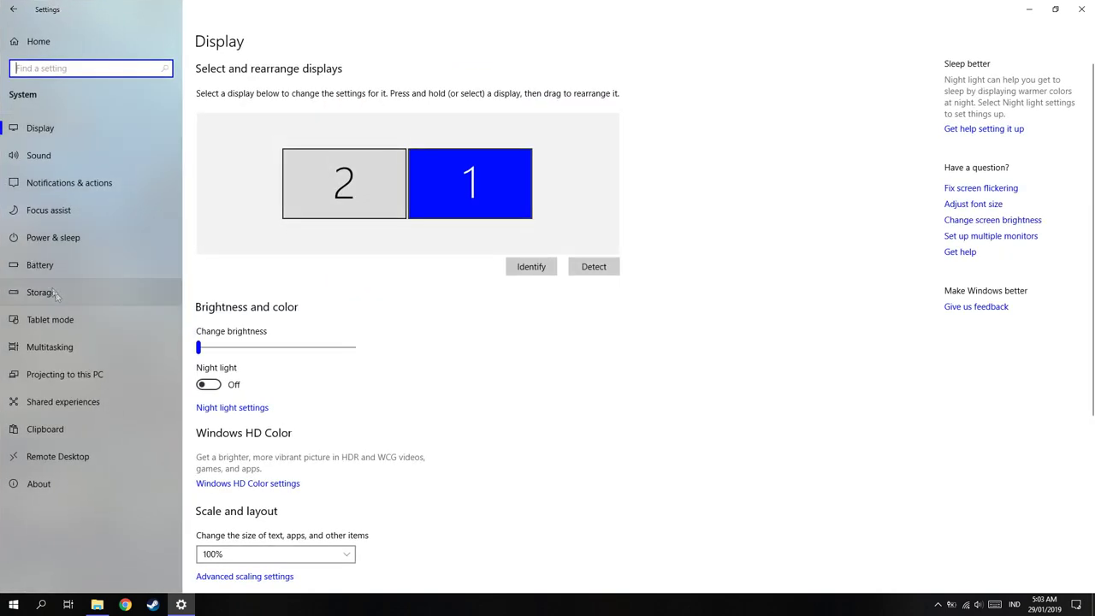
pyautogui.click(87, 292)
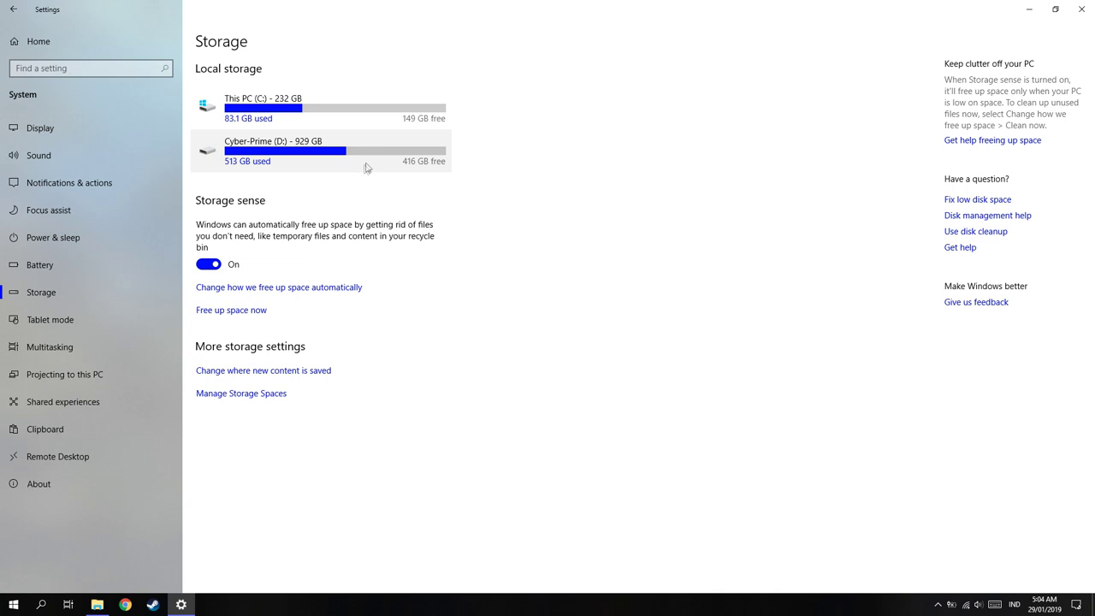
pyautogui.click(330, 113)
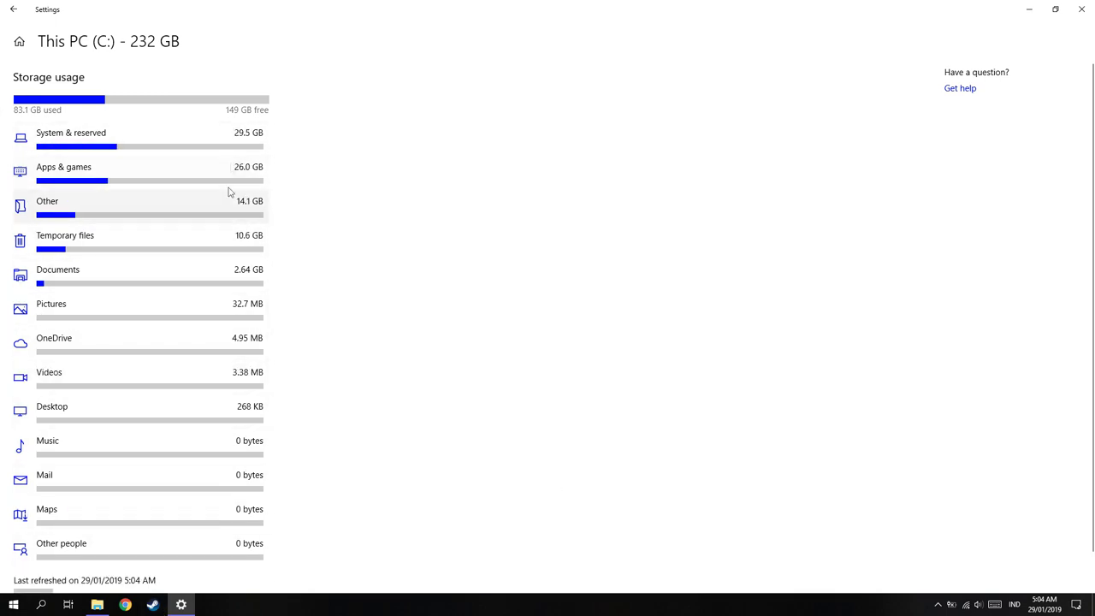
# - Remove the temporary files of drive C, adding Downloads to the selected Windows Defender Antivirus, Thumbnails, Temporary files and Temporary Internet Files
pyautogui.click(240, 250)
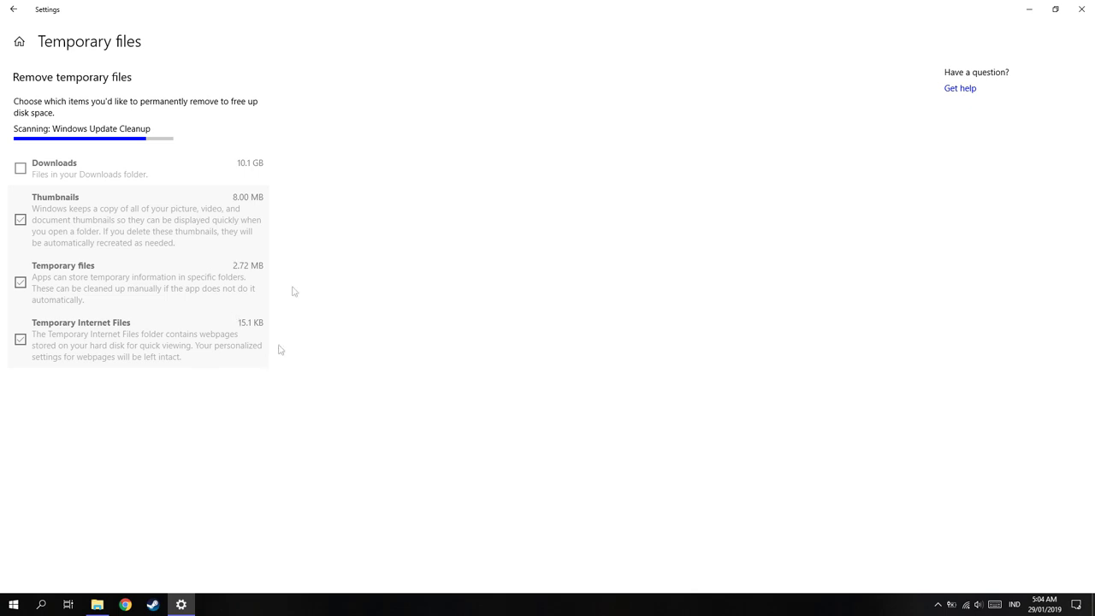
pyautogui.click(20, 161)
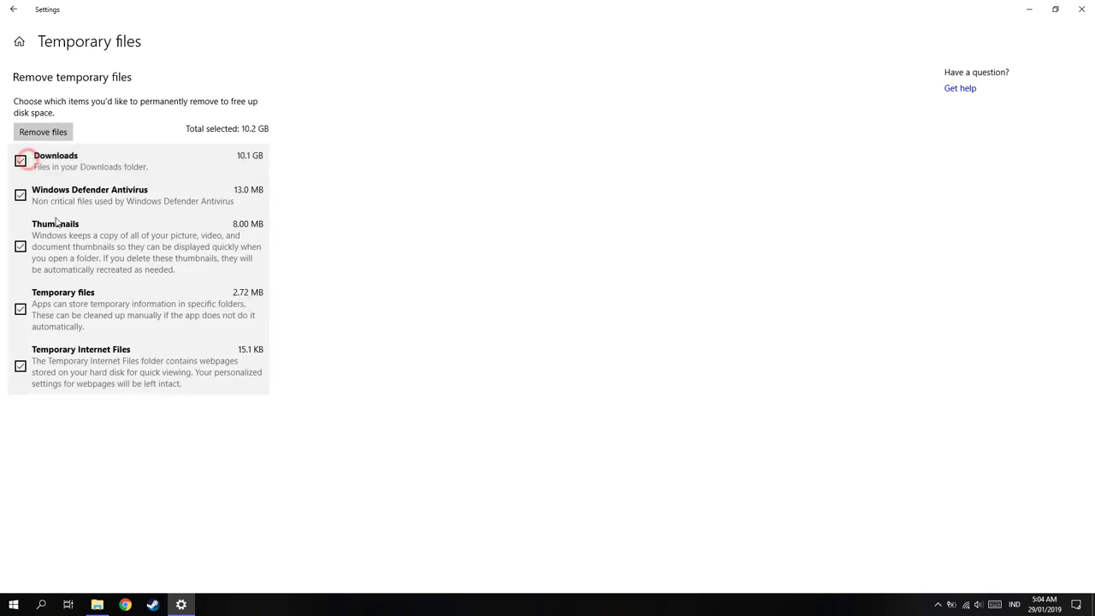
pyautogui.click(60, 132)
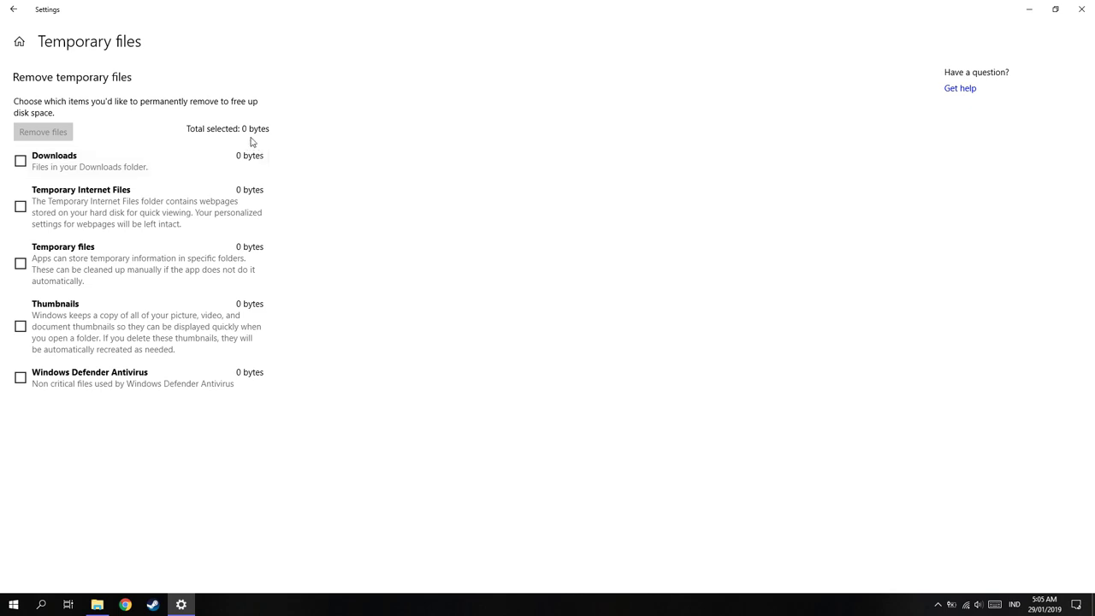
# - Examine the storage usage of drive C and its Documents category in Settings, and check the drive's free space in File Explorer
pyautogui.click(14, 15)
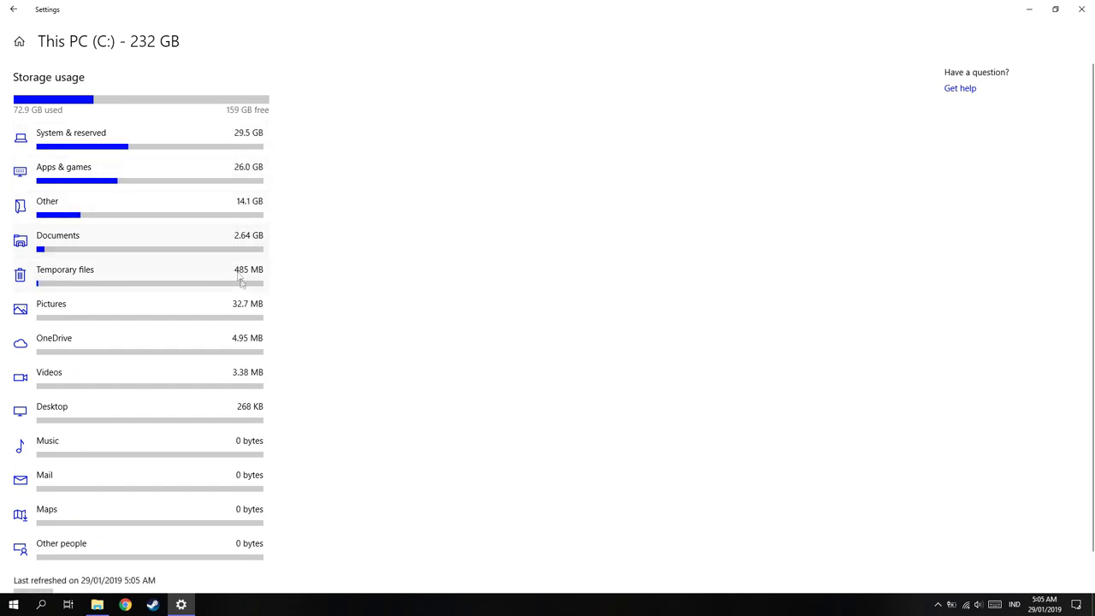
pyautogui.click(238, 241)
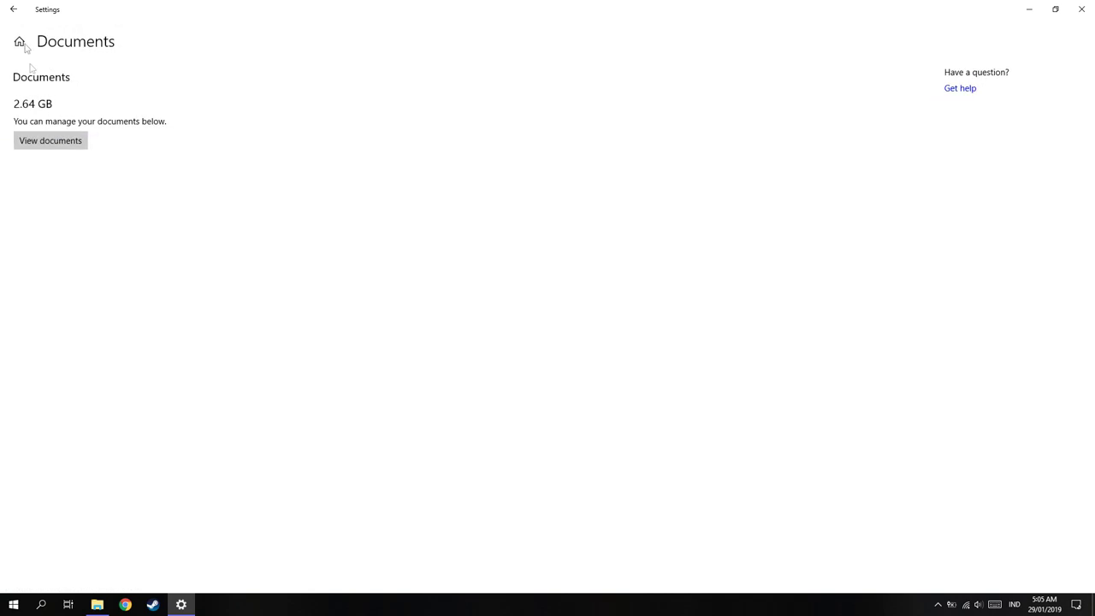
pyautogui.click(13, 7)
pyautogui.scroll(-2, 186, 472)
pyautogui.scroll(2, 187, 473)
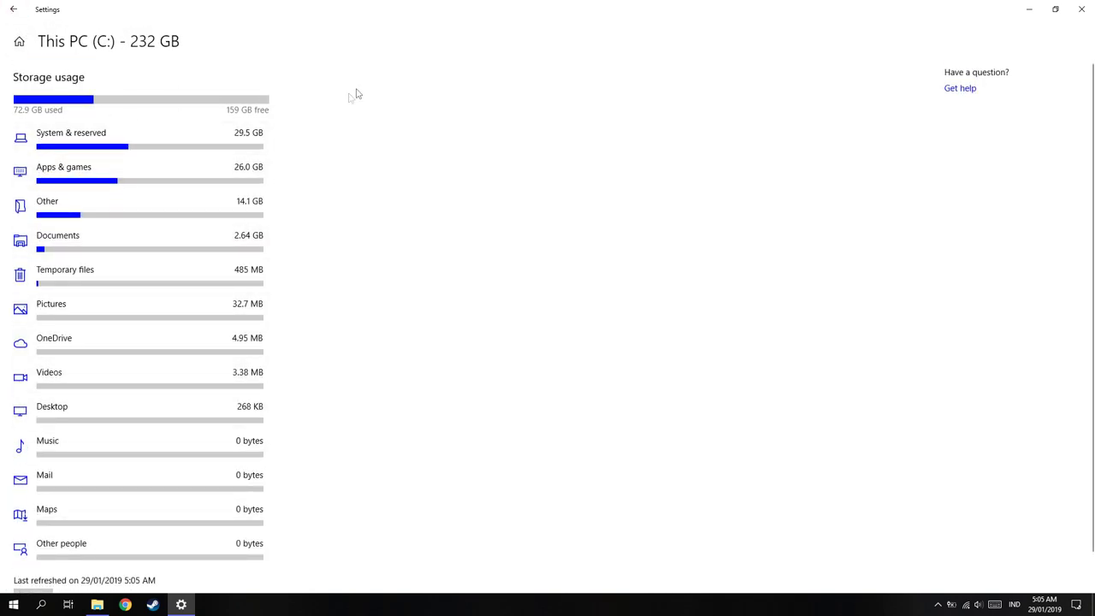
pyautogui.moveTo(236, 119)
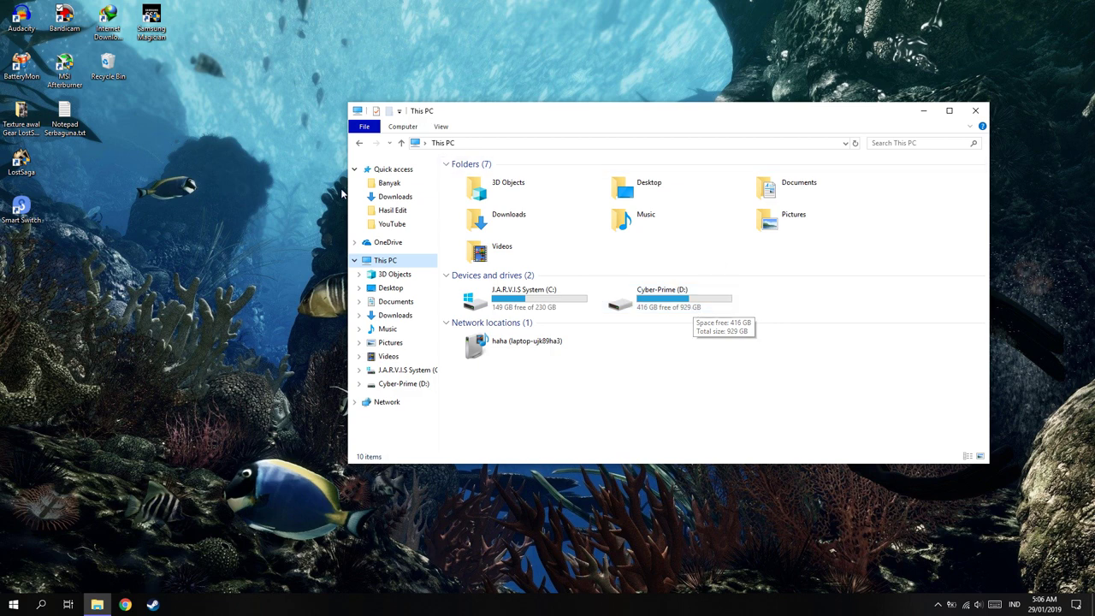
pyautogui.moveTo(563, 308)
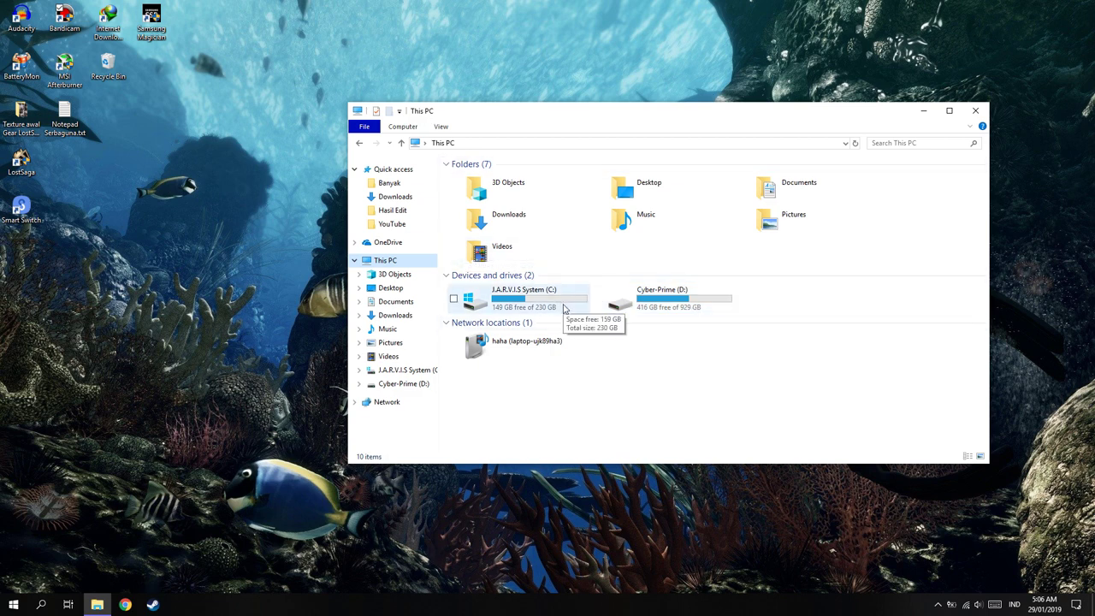